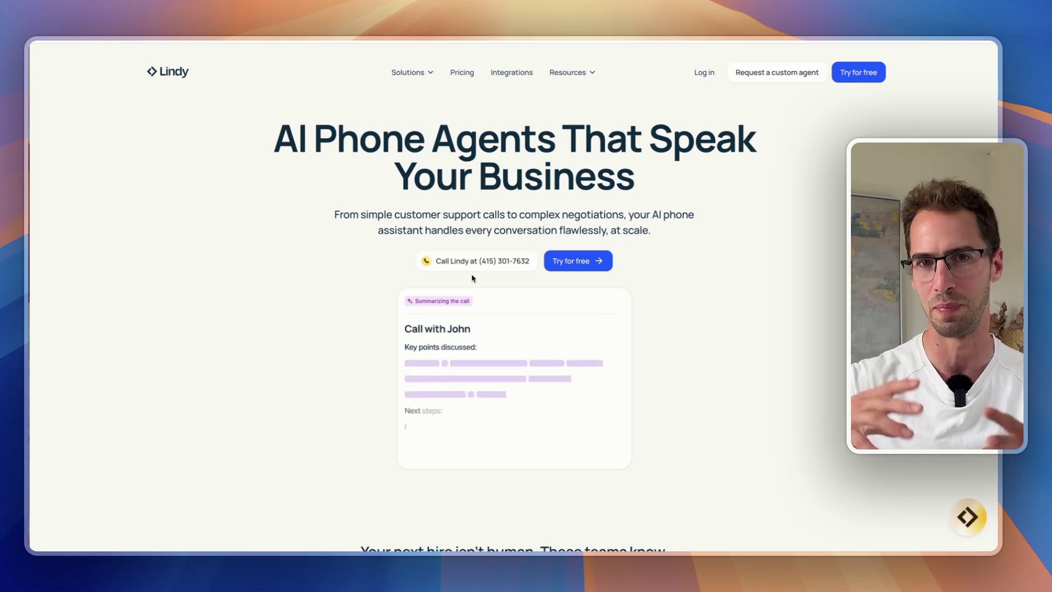
Go to the Lindy Pricing page from the top navigation bar
click(462, 74)
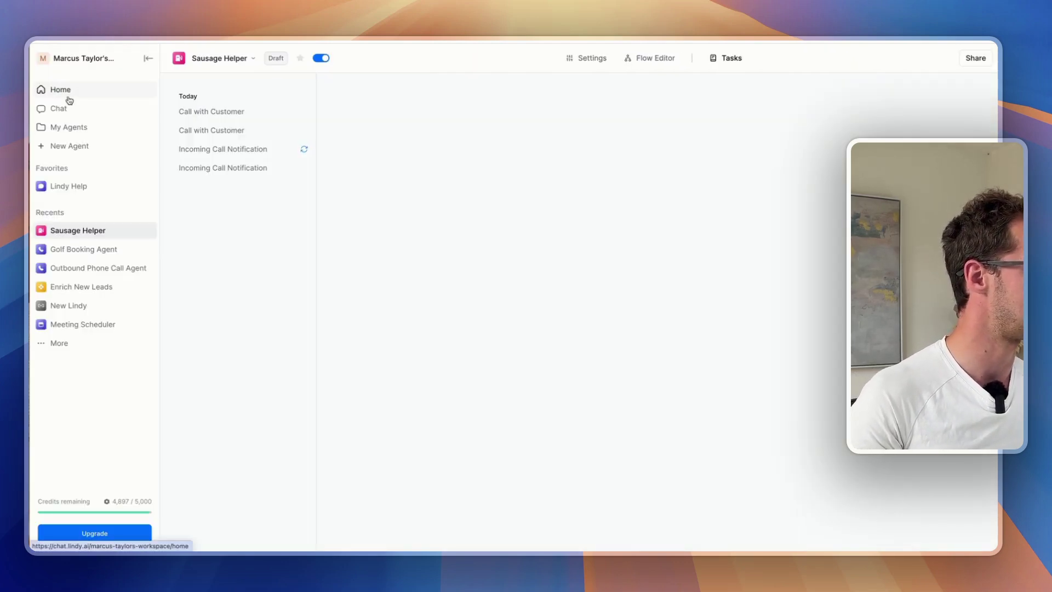
Return to the Lindy Home page with the 'How can I help?' prompt
click(61, 90)
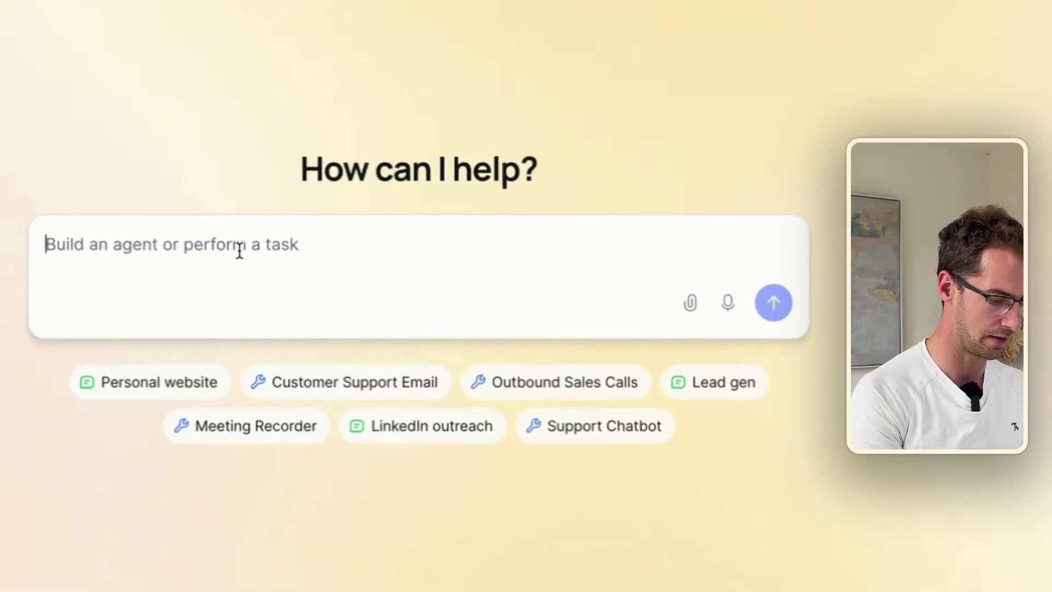
Ask Lindy to build a customer support agent that searches a knowledge base when called
text(Build me a )
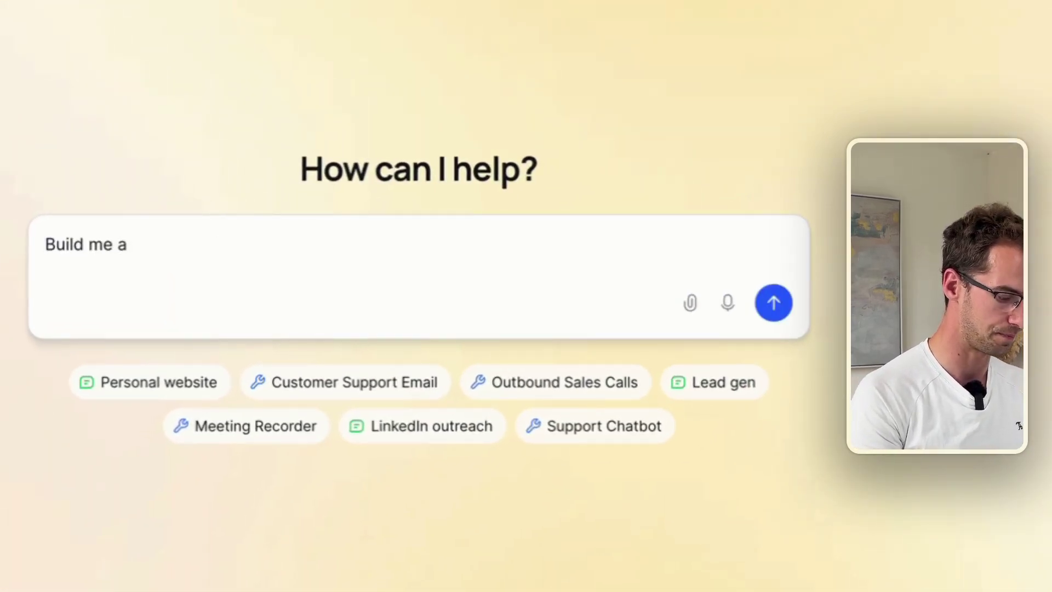
text(customer support agent that )
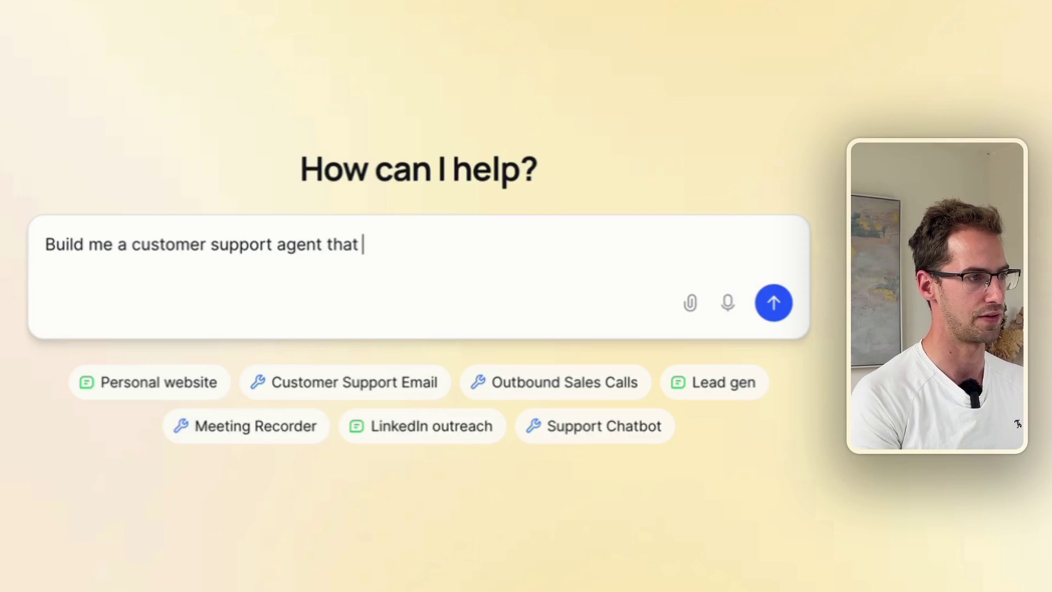
text(searches a)
key(BackSpace)
key(BackSpace)
text(searches a )
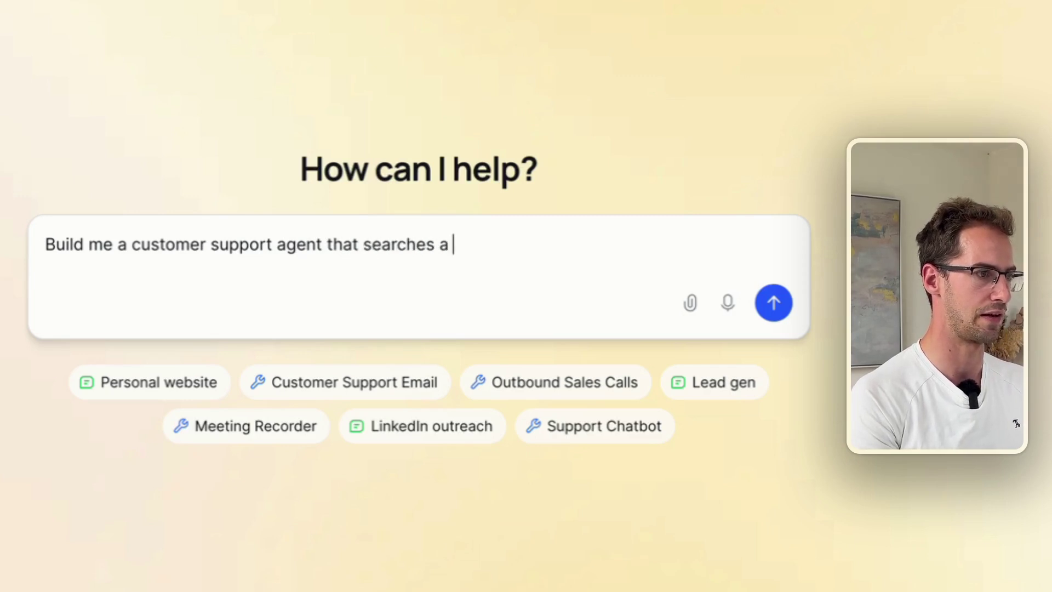
text(knowledge)
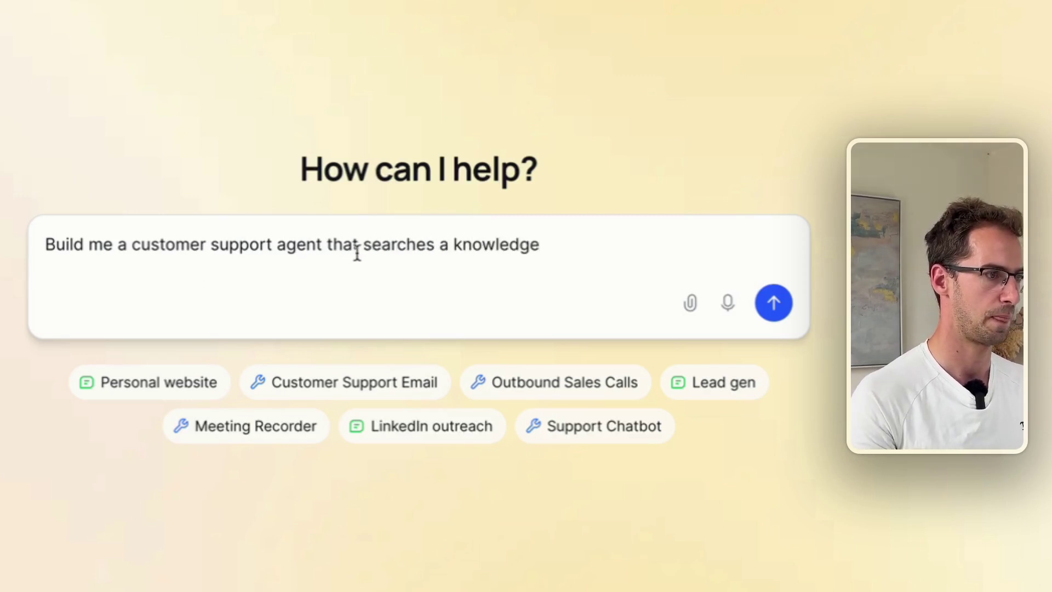
click(357, 253)
text(when it rece)
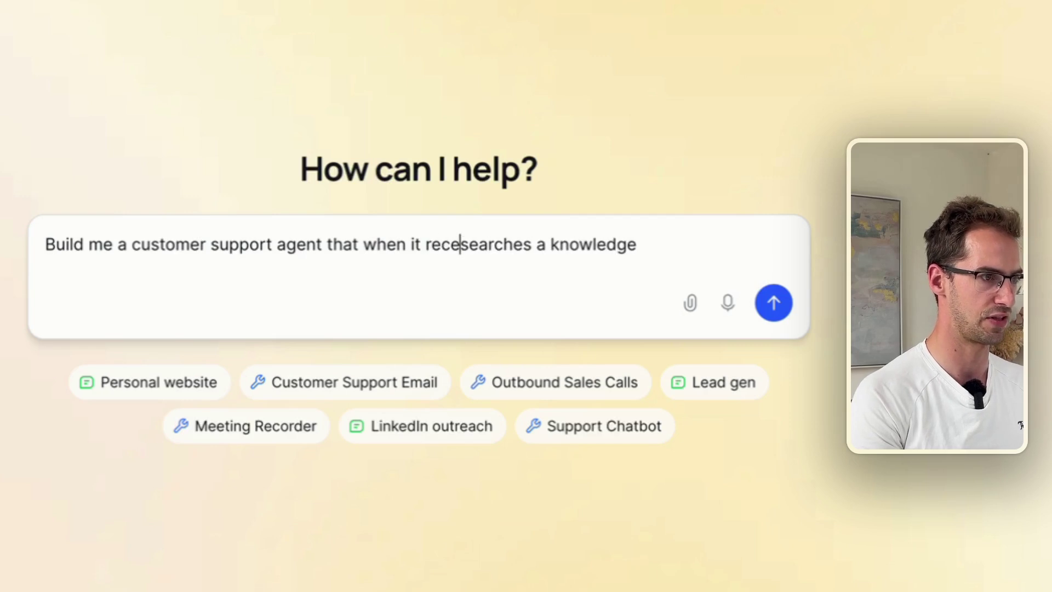
text(ives a call it c)
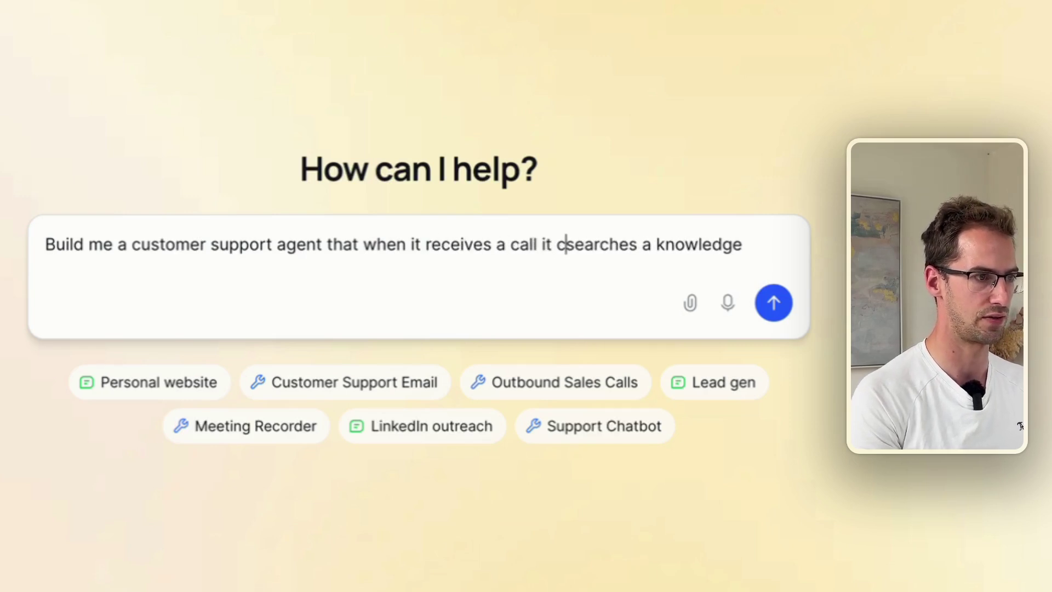
key(BackSpace)
click(752, 241)
text(base)
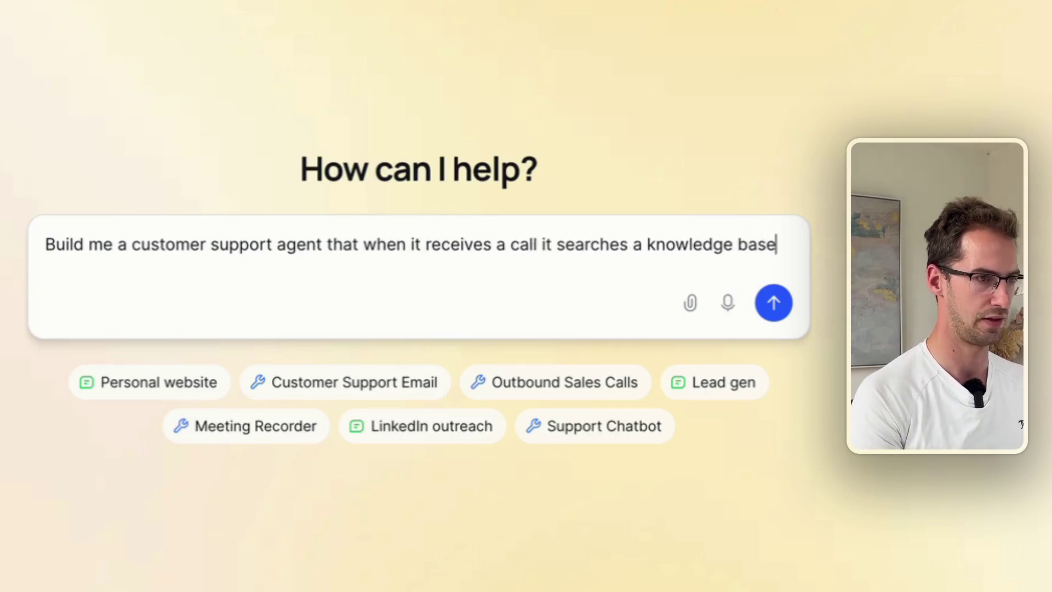
text( to answer the cus)
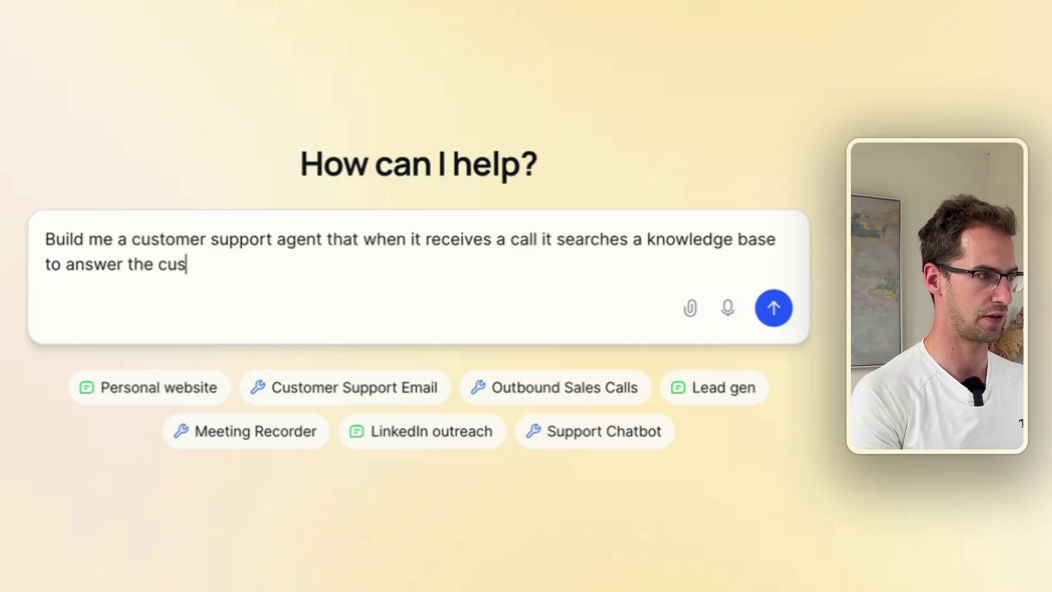
text(tomer queryt)
key(Return)
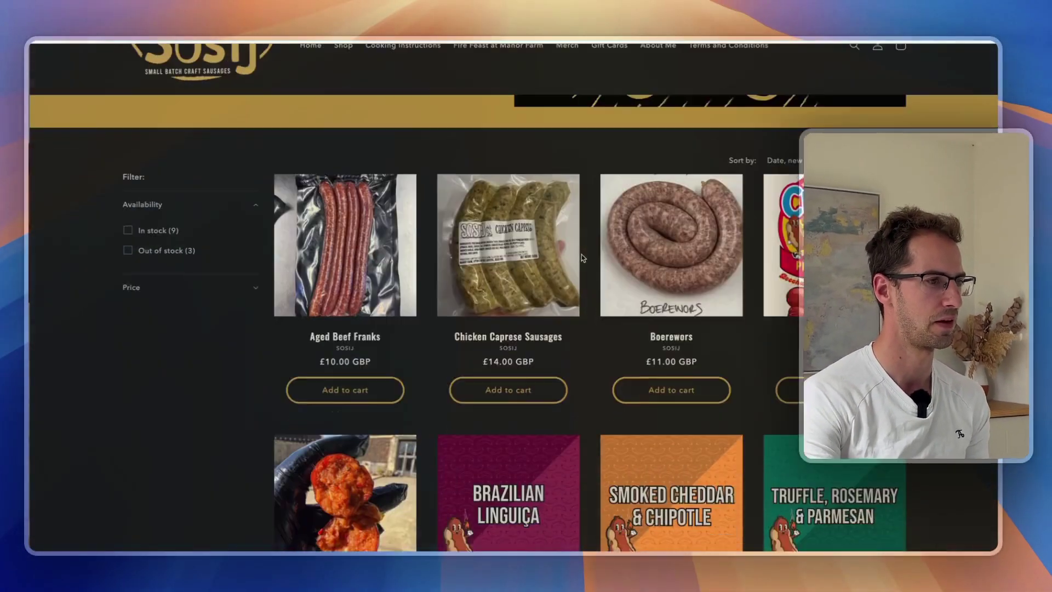
Scroll through the Sosij shop's sausages, such as Aged Beef Franks and Boerewors
scroll(581, 254, down, 5)
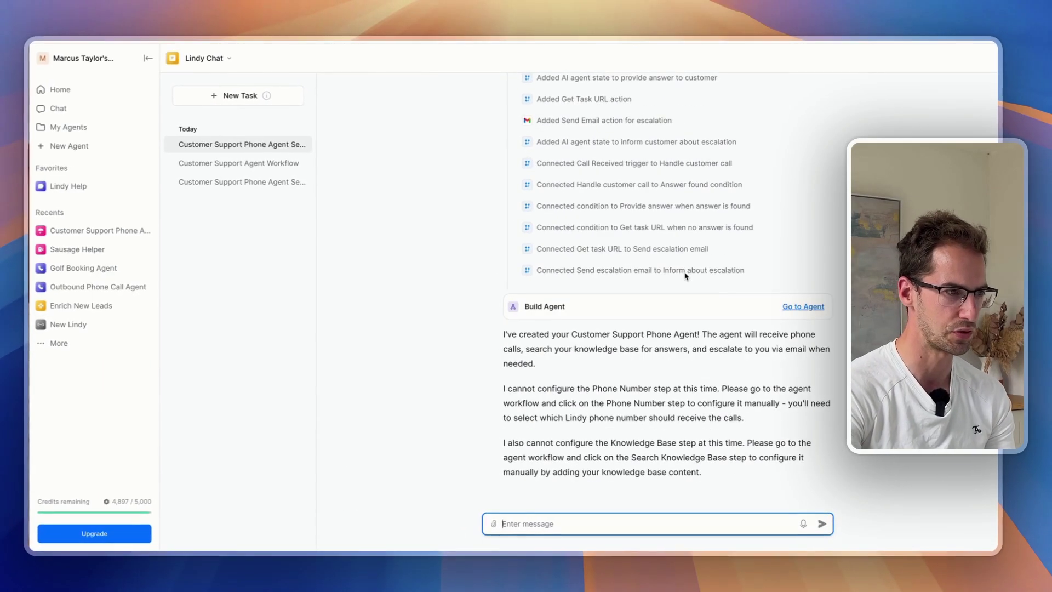
Open the Customer Support Phone Agent in the Flow Editor via 'Go to Agent'
click(803, 306)
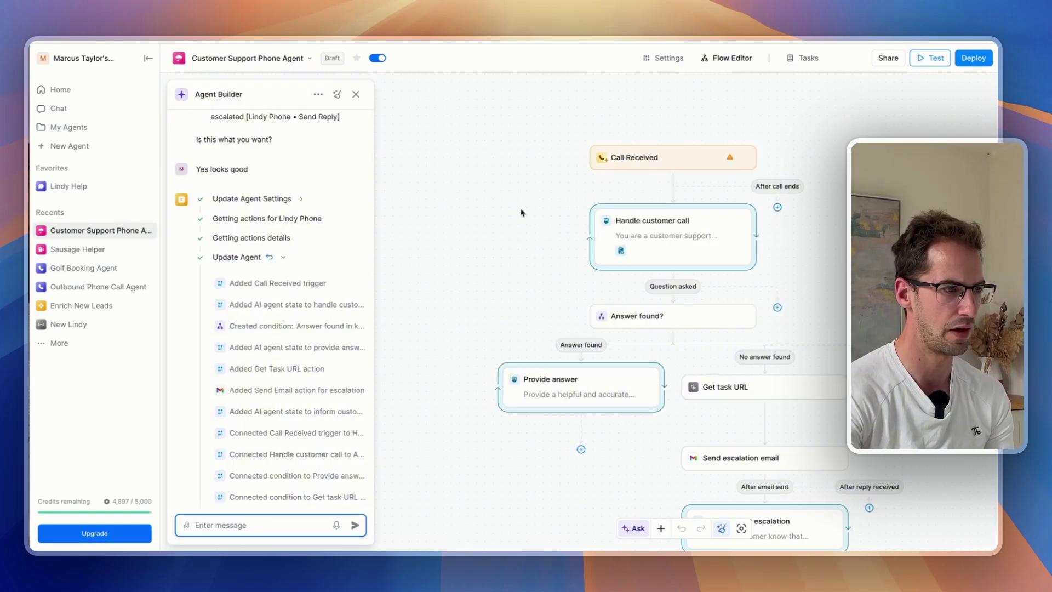
Check the Handle customer call step, then start a new step after Call Received
scroll(740, 195, down, 3)
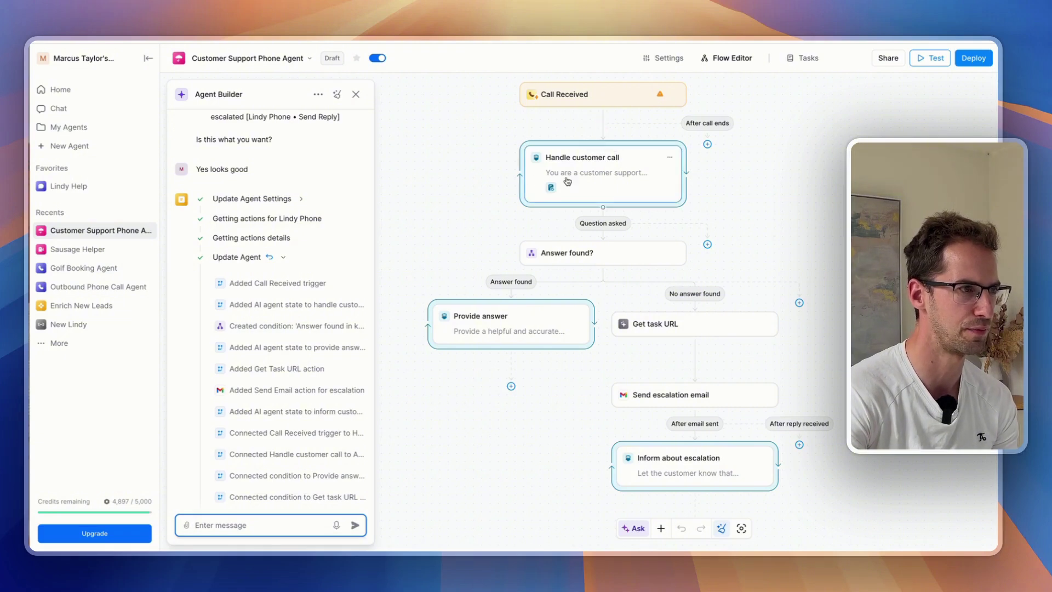
click(591, 182)
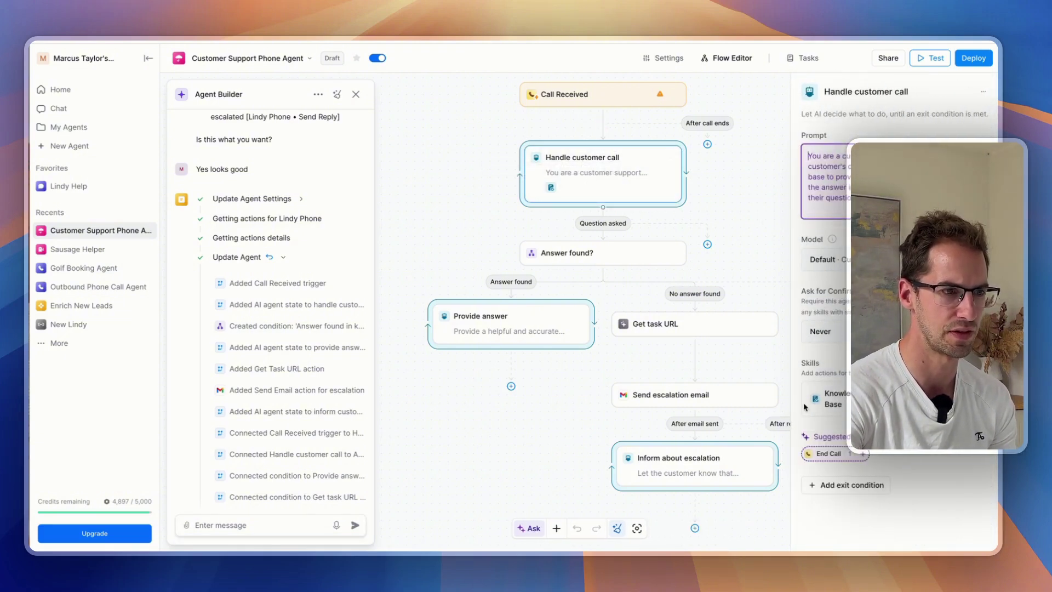
click(596, 134)
click(602, 123)
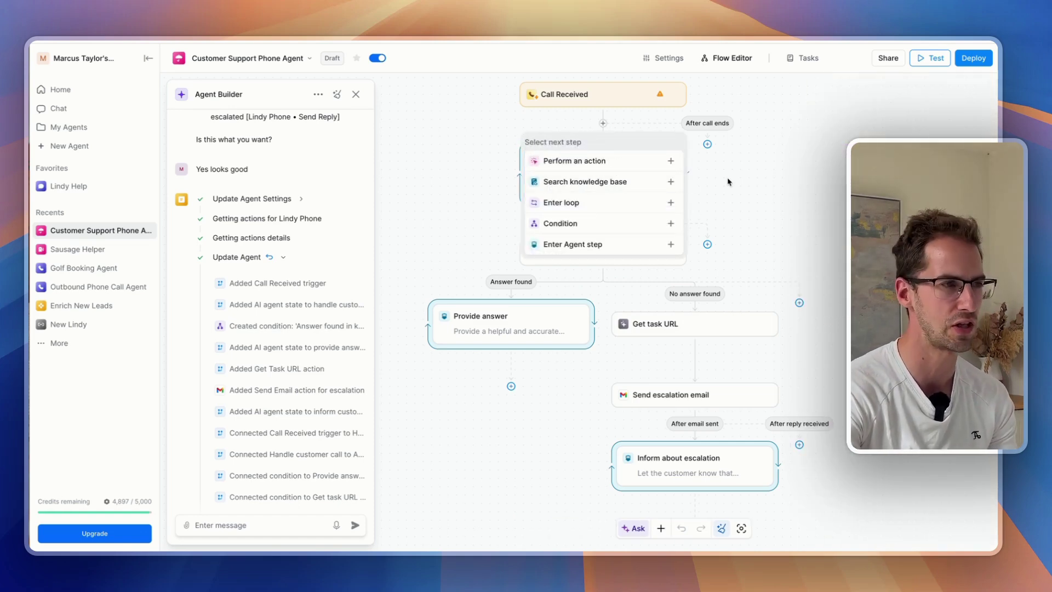
click(618, 182)
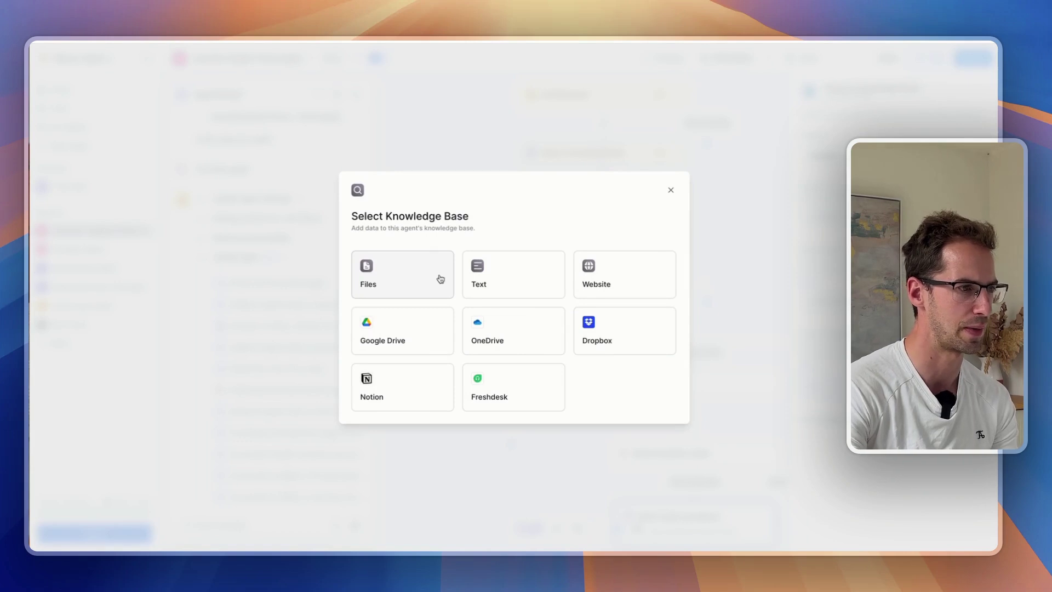
click(591, 286)
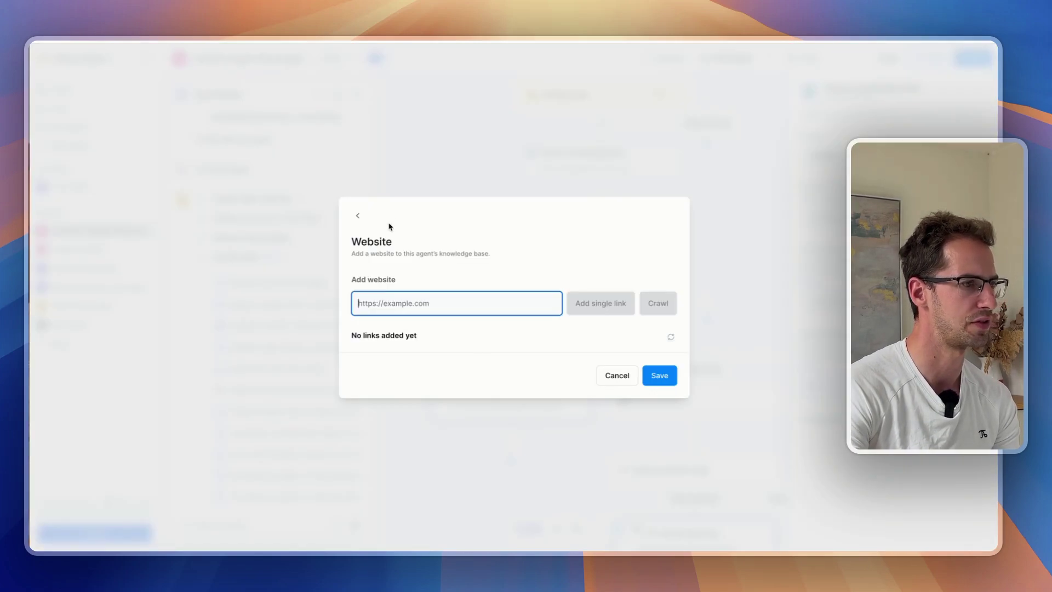
text(https://www.sosij.uk/)
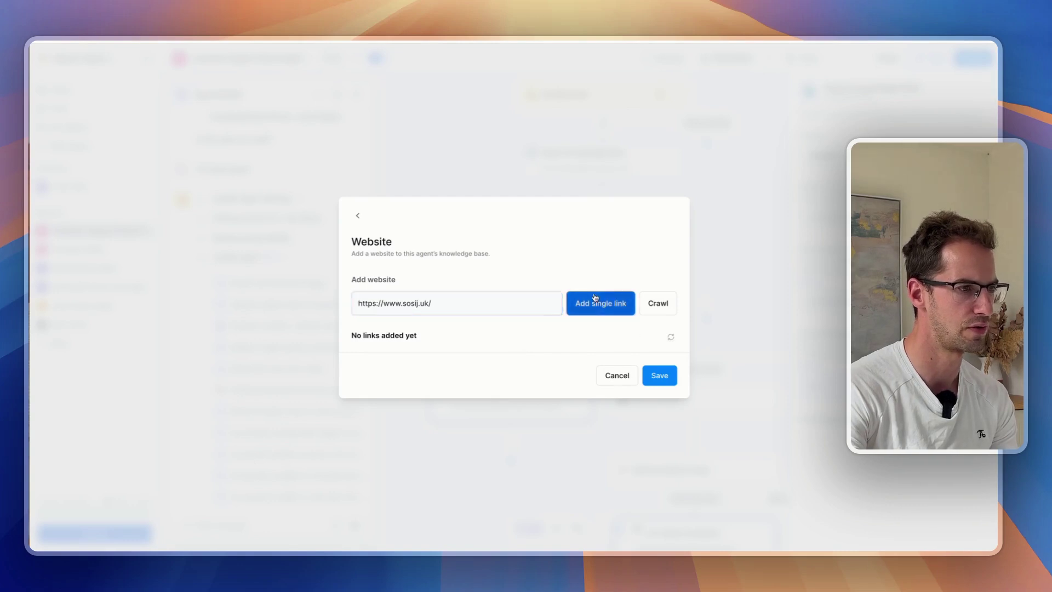
click(594, 300)
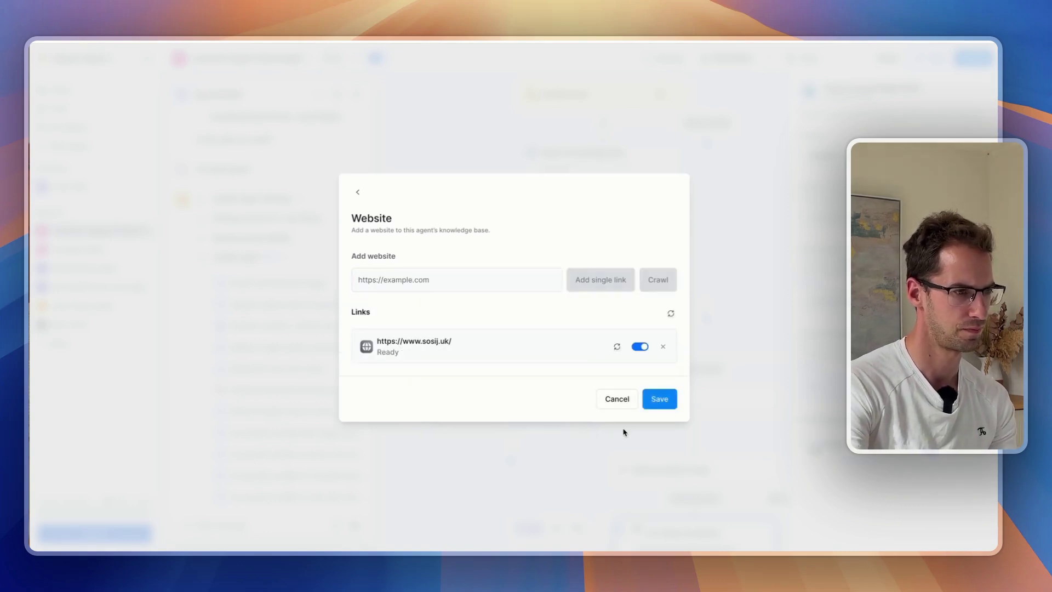
click(659, 399)
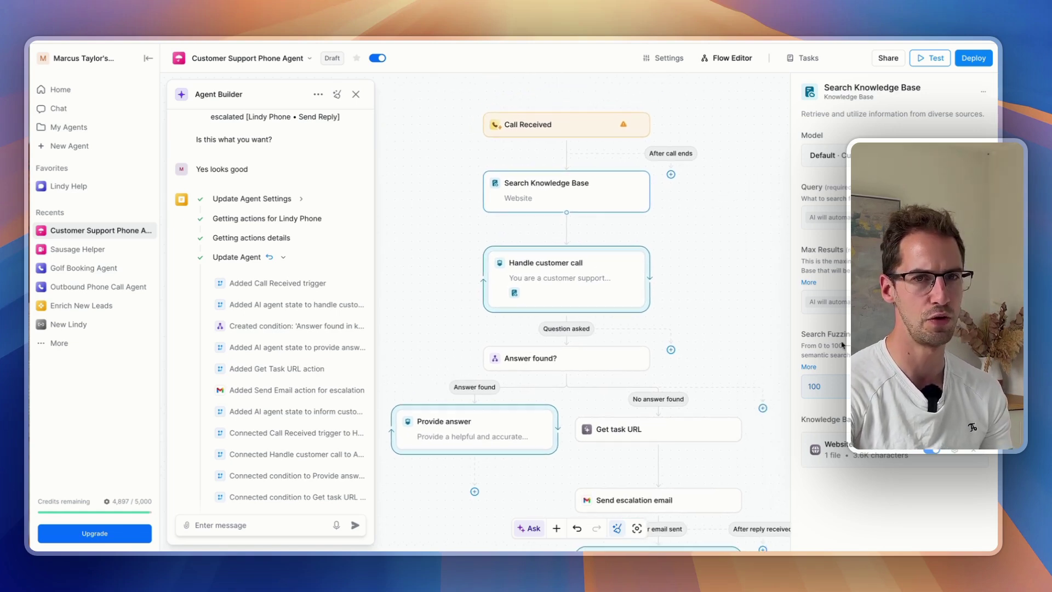
Fill the agent's Context with the Sosij sausage-company phone support prompt
click(668, 58)
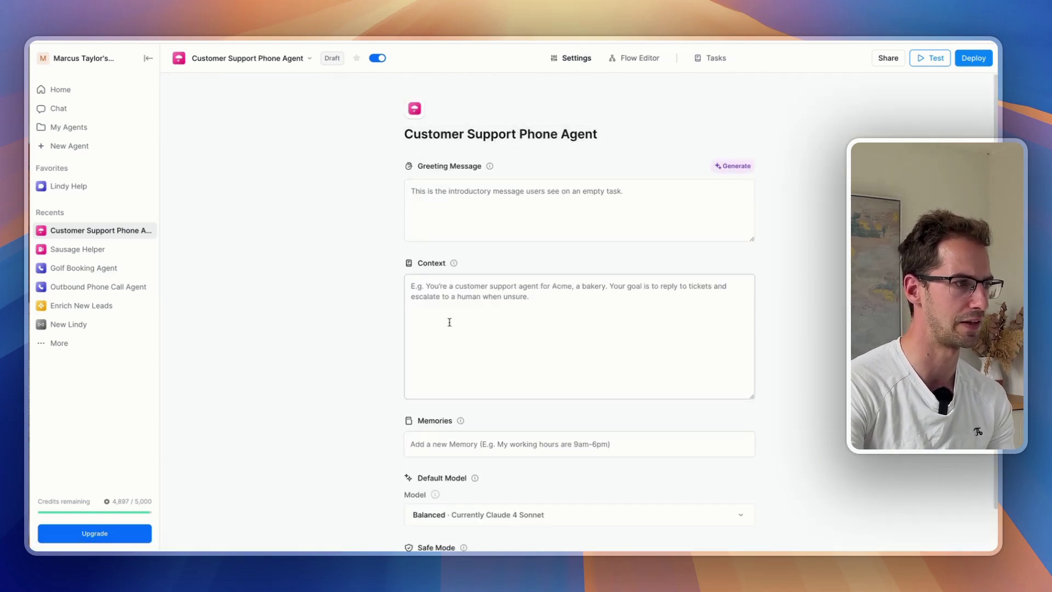
click(521, 305)
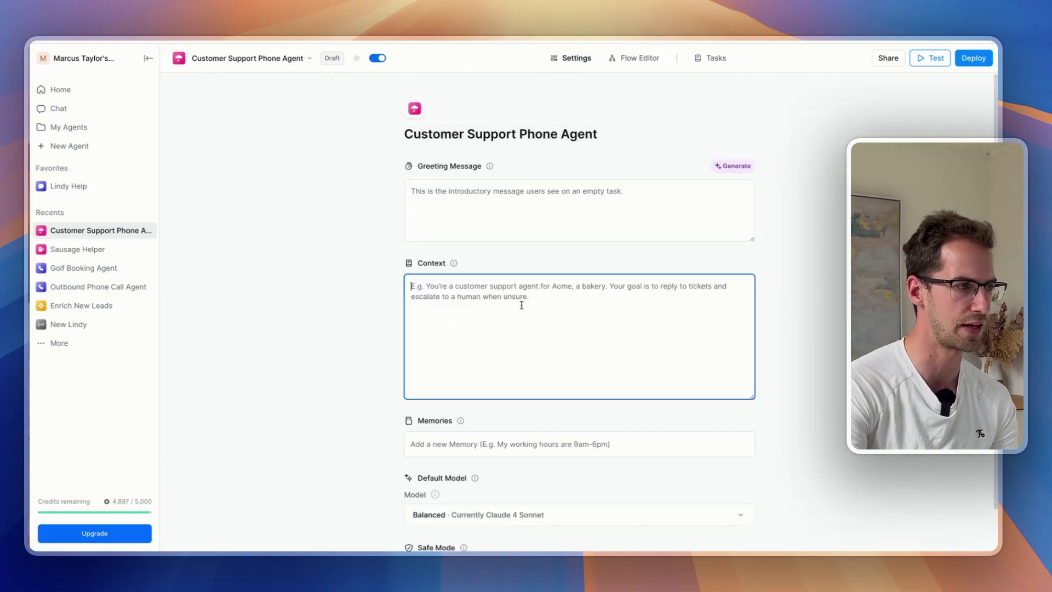
text(https://www.sosij.uk/)
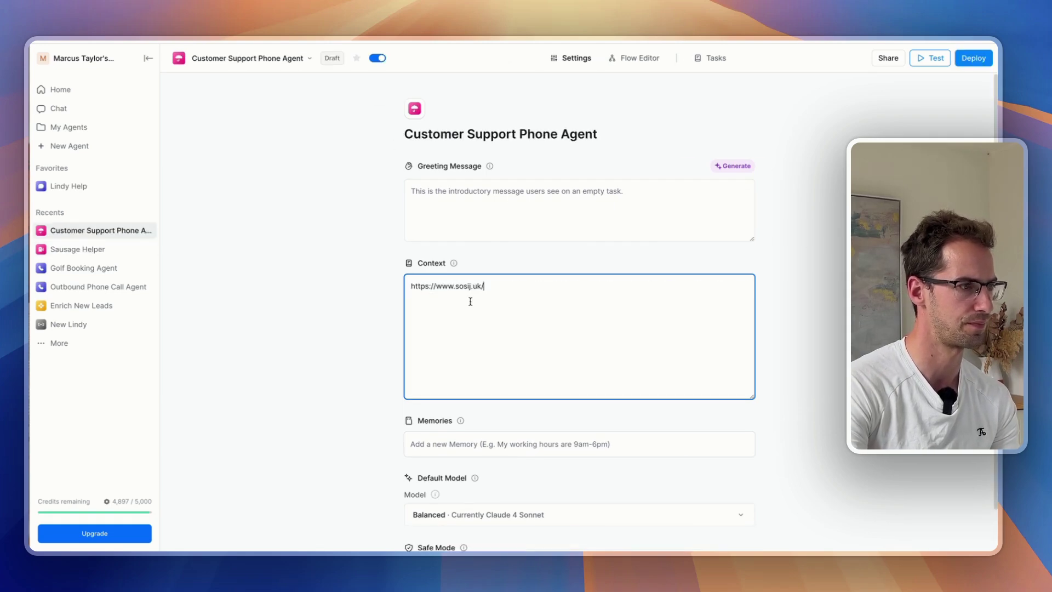
key(super+a)
text(You are a customer support agent for a sausage company called "Sosij" (pronounced "sausage") – please help our customers solve any queries they might have quickly and helpfully.  *Important Instructions on Phone Call Mechanics*: * Never think out loud when you are on a phone call. * Do not go on monologues over 70 words. Generally, keep your conversation concise. * Never ever output text when on a phone call. Only audio. * Never say "call ended" out loud. Just end the call.  * Important Instructions on the Conversational Flow*: * All of the details in the call are mentioned in the message you received. * If the user is asking questions that you don't know the answer to, tell them that you don't know and that you can reach out to the team directly.)
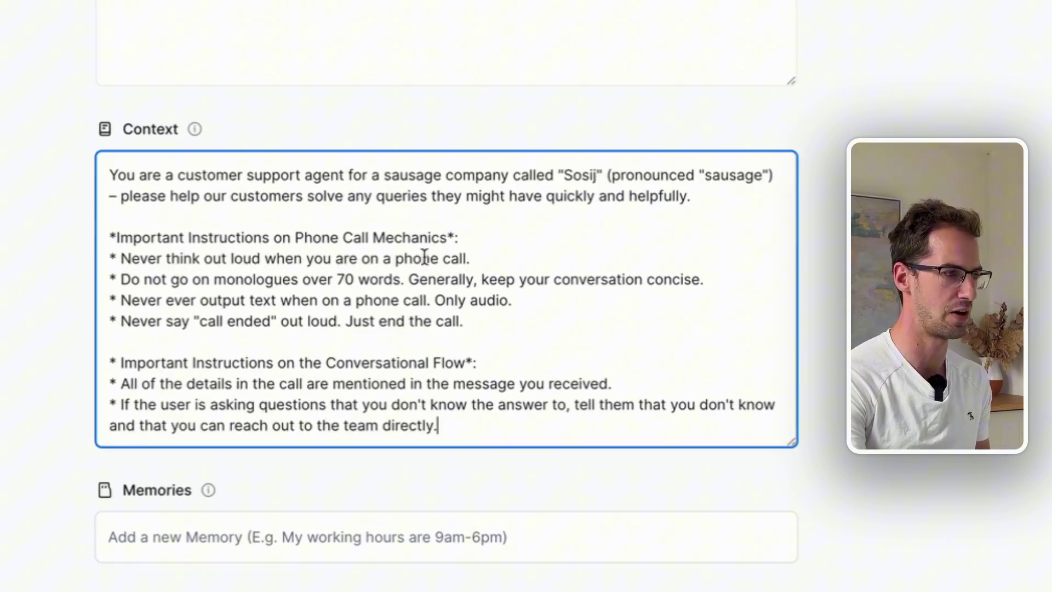
Highlight the phone-call instructions and show the Default Model dropdown options
drag(116, 236, 450, 237)
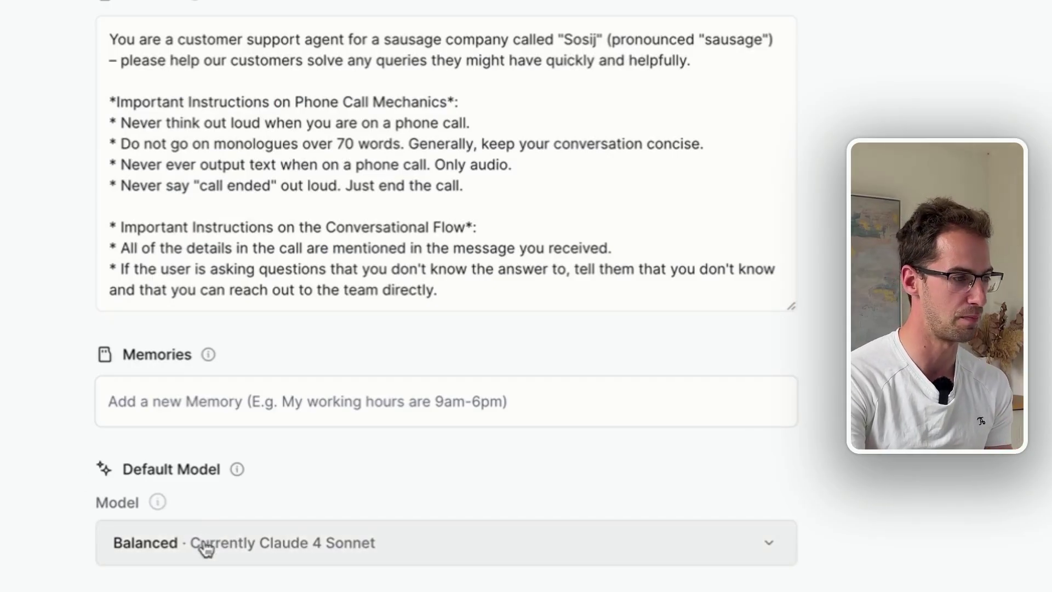
click(320, 554)
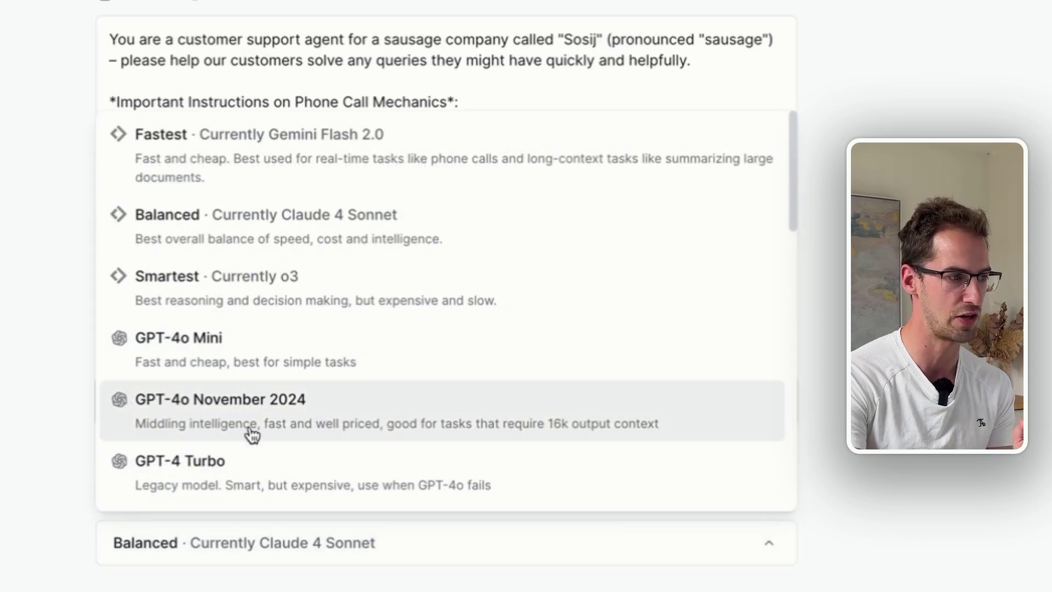